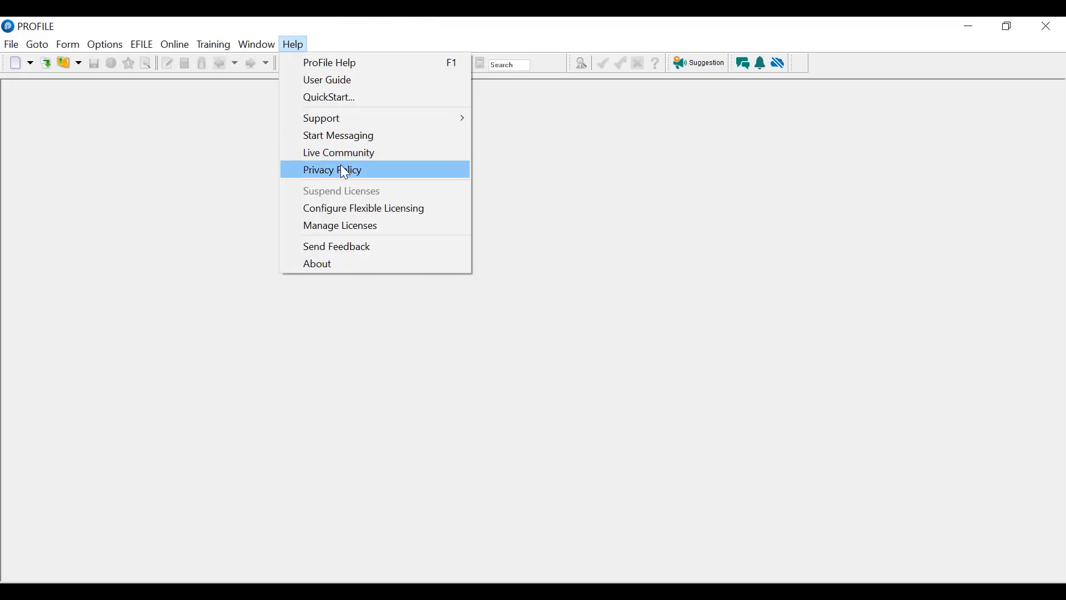
click(372, 229)
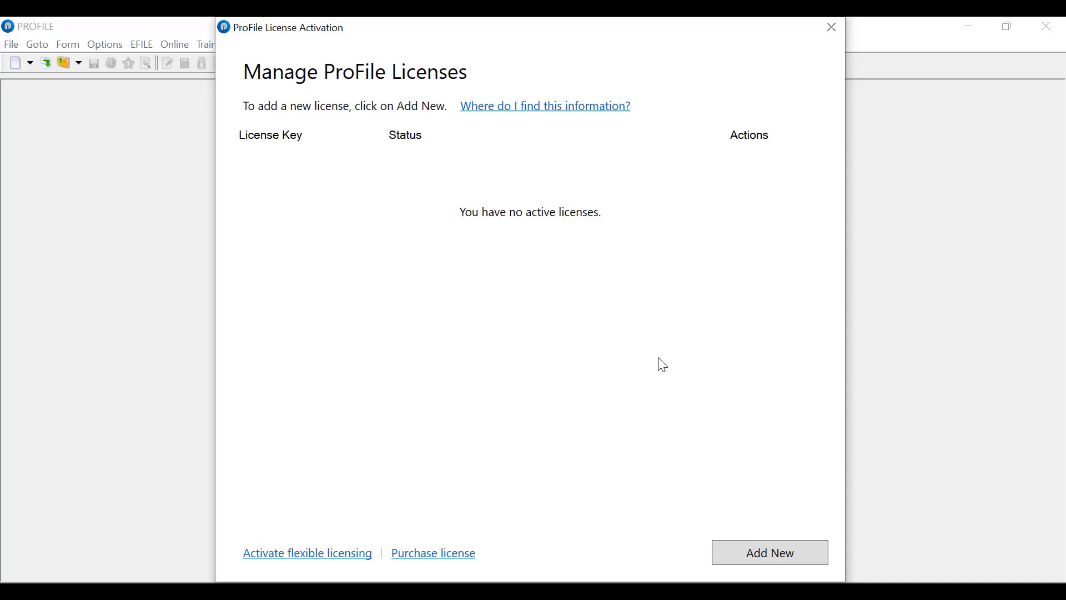
click(740, 543)
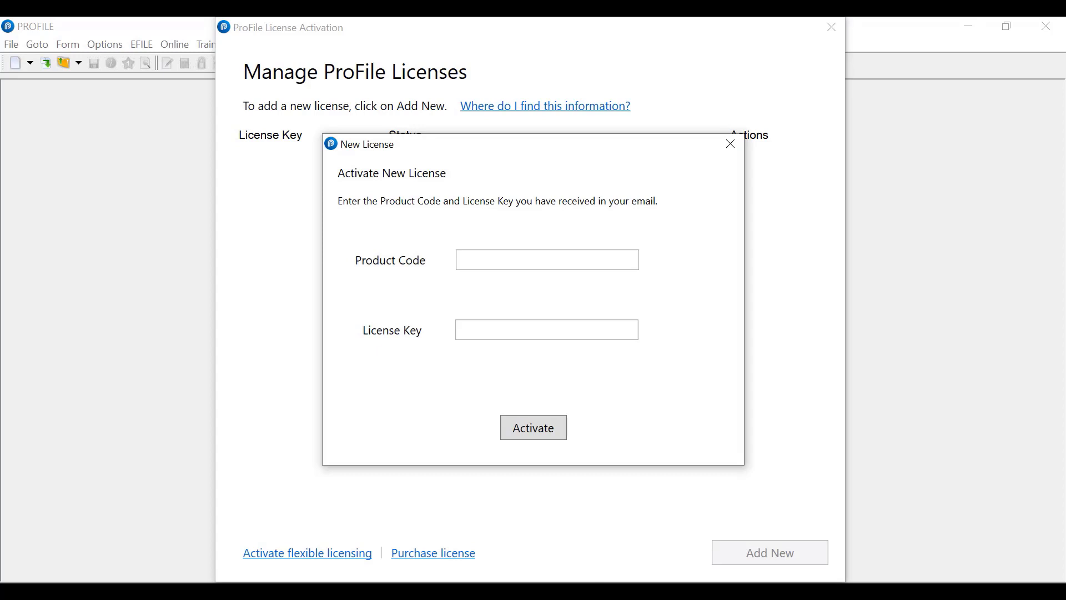
key(alt+Tab)
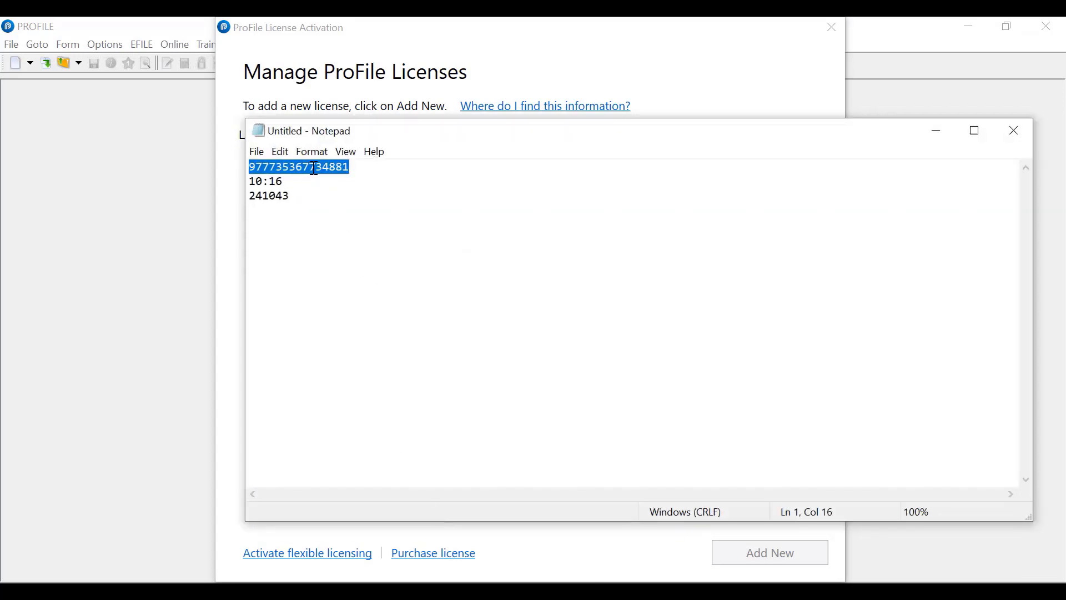
right_click(312, 169)
click(360, 218)
click(936, 131)
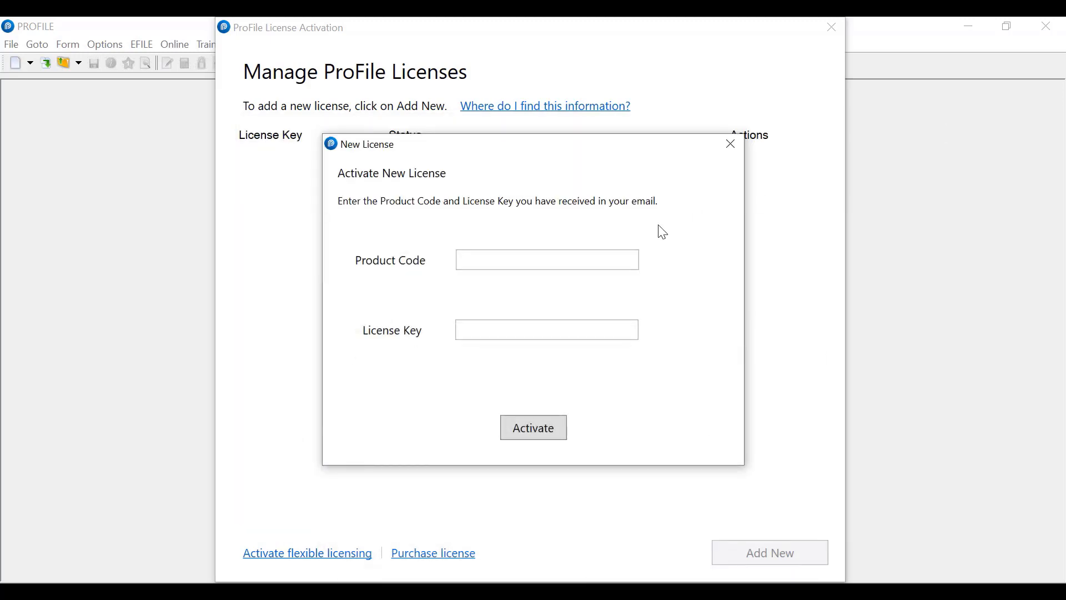
right_click(516, 330)
click(560, 377)
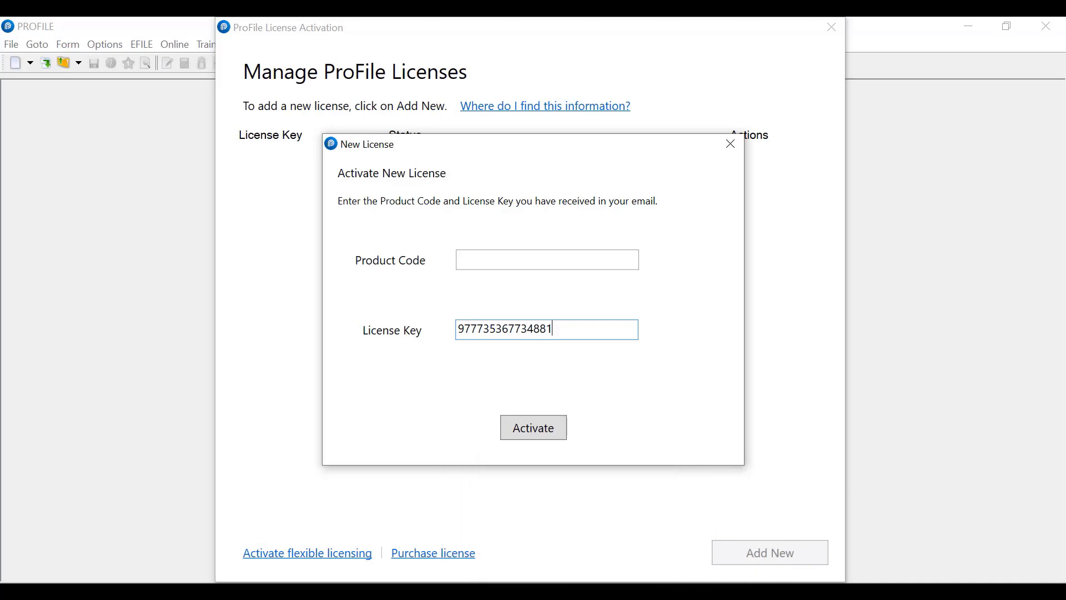
Copy product code 241043 from the notes into the Product Code field
click(438, 516)
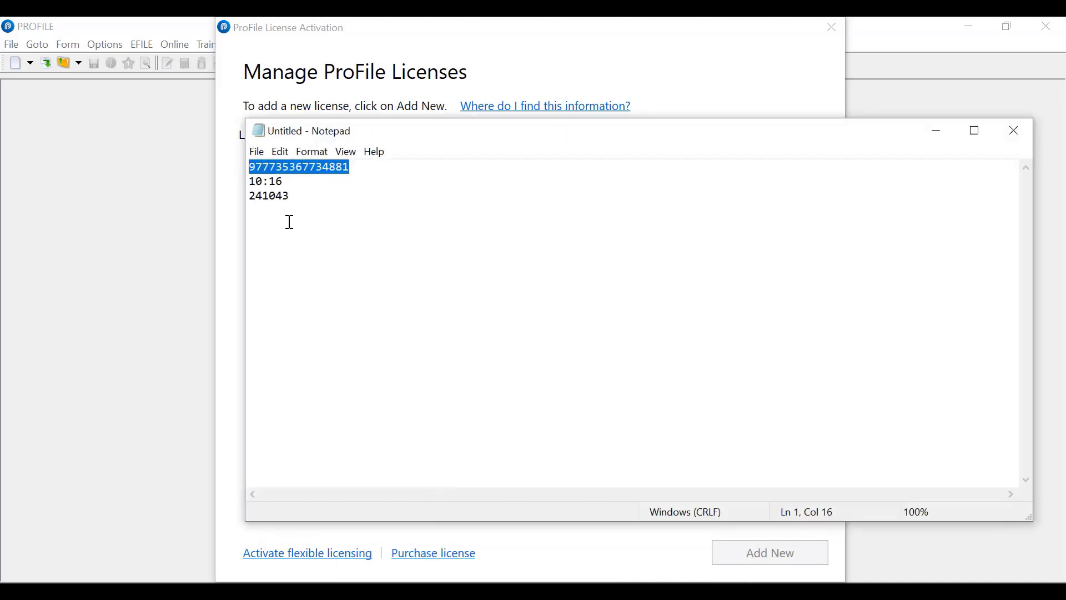
double_click(280, 199)
right_click(280, 198)
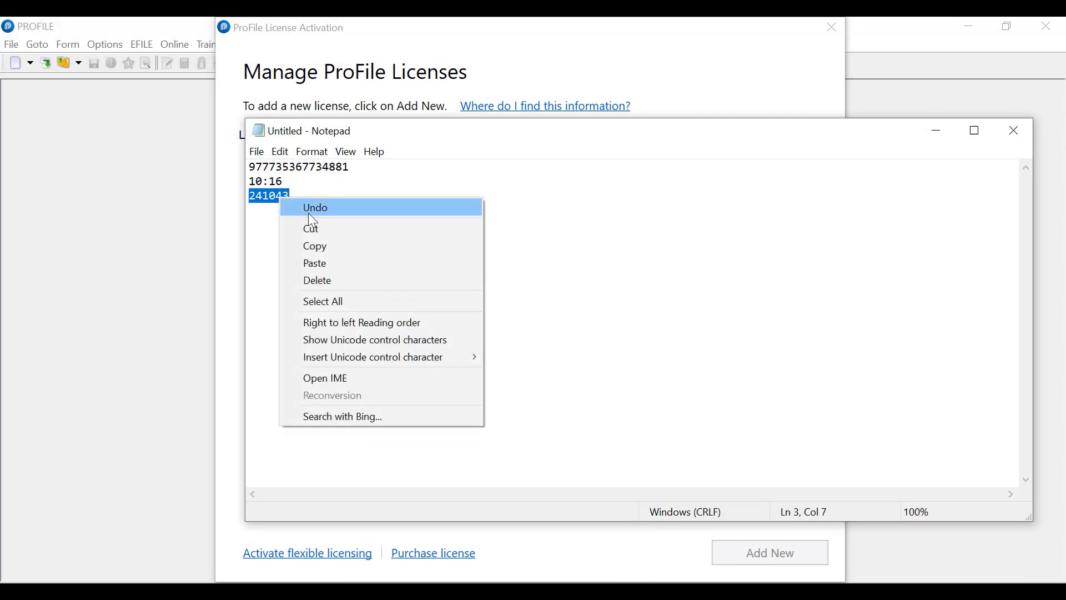
click(336, 241)
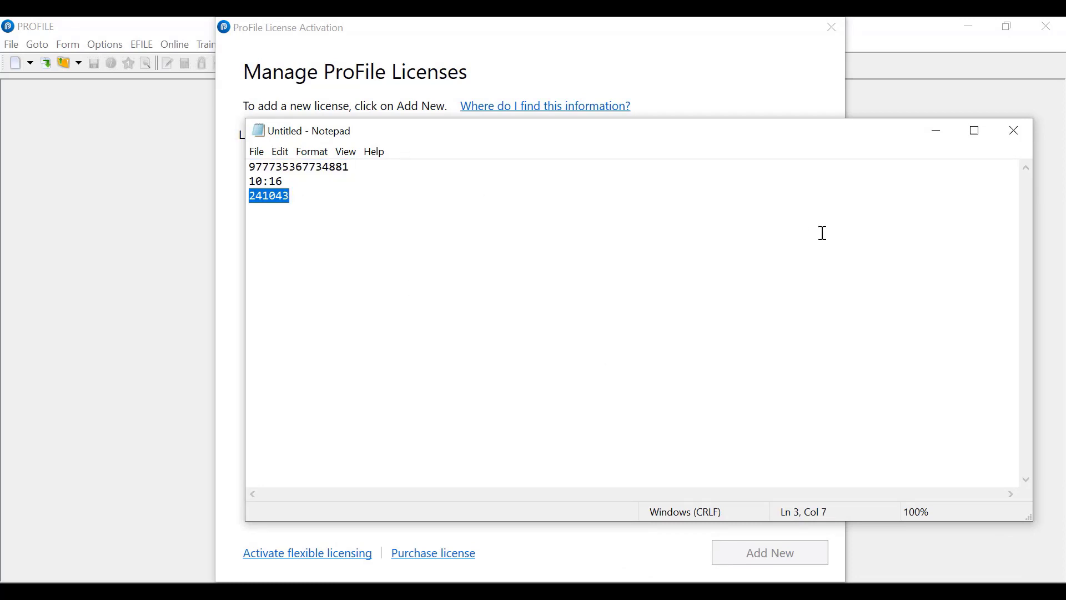
click(938, 130)
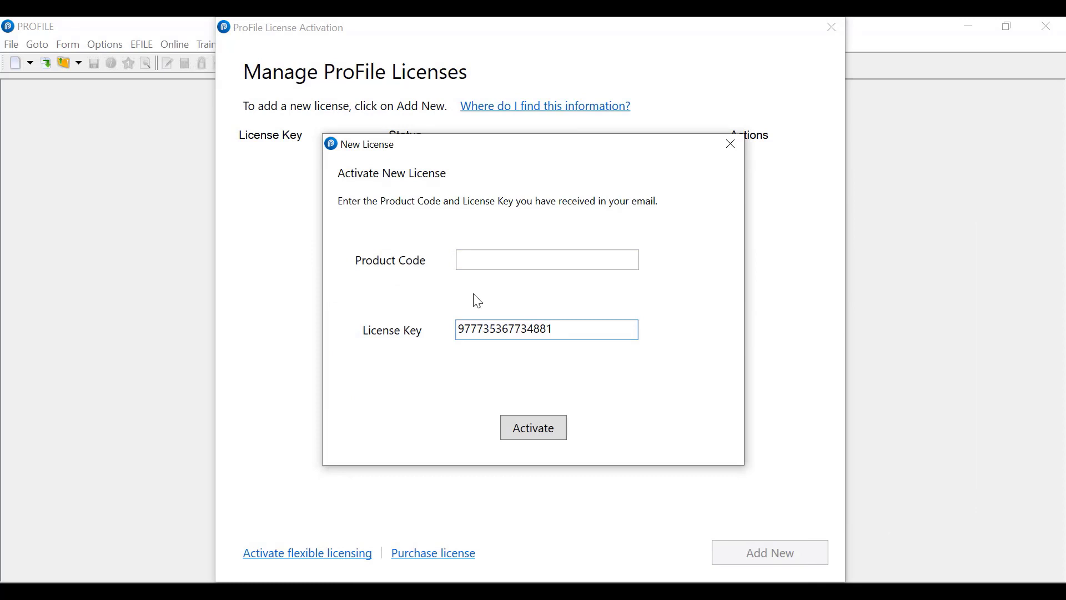
click(481, 261)
right_click(482, 261)
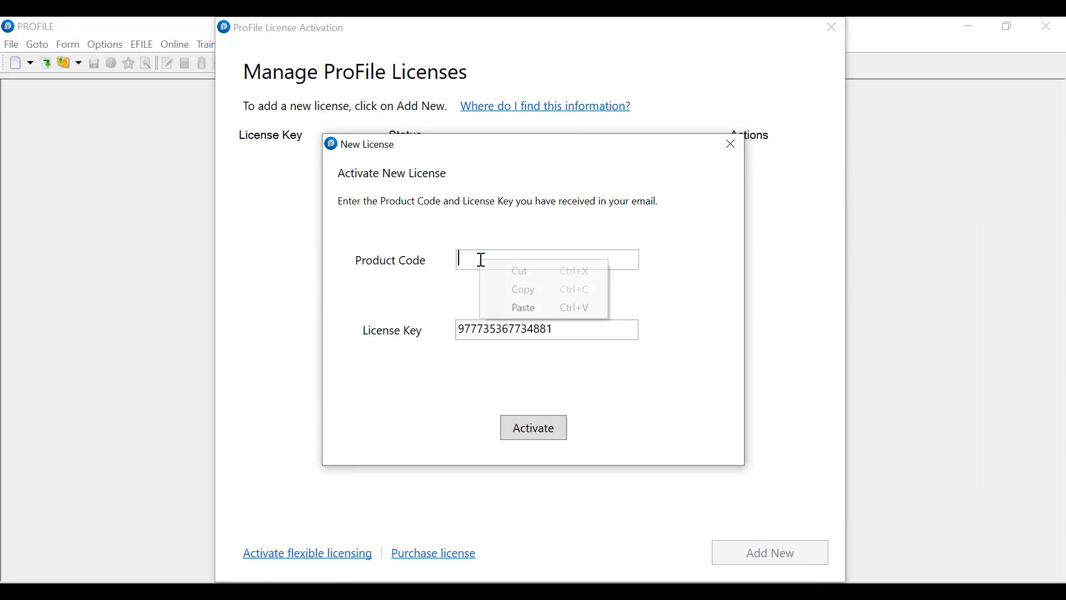
click(524, 309)
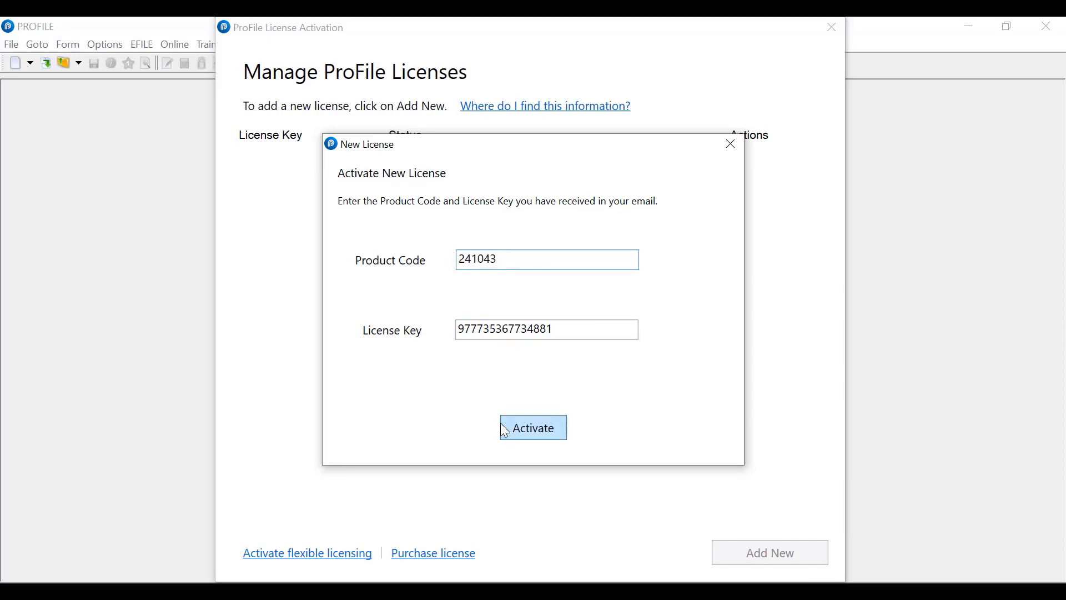
click(531, 430)
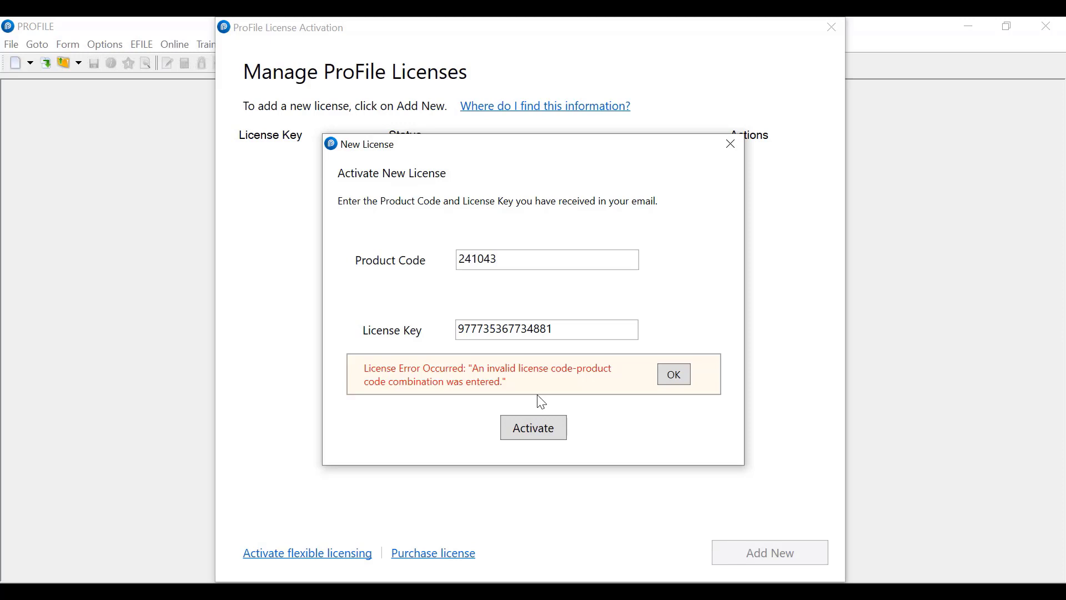
click(731, 149)
click(730, 147)
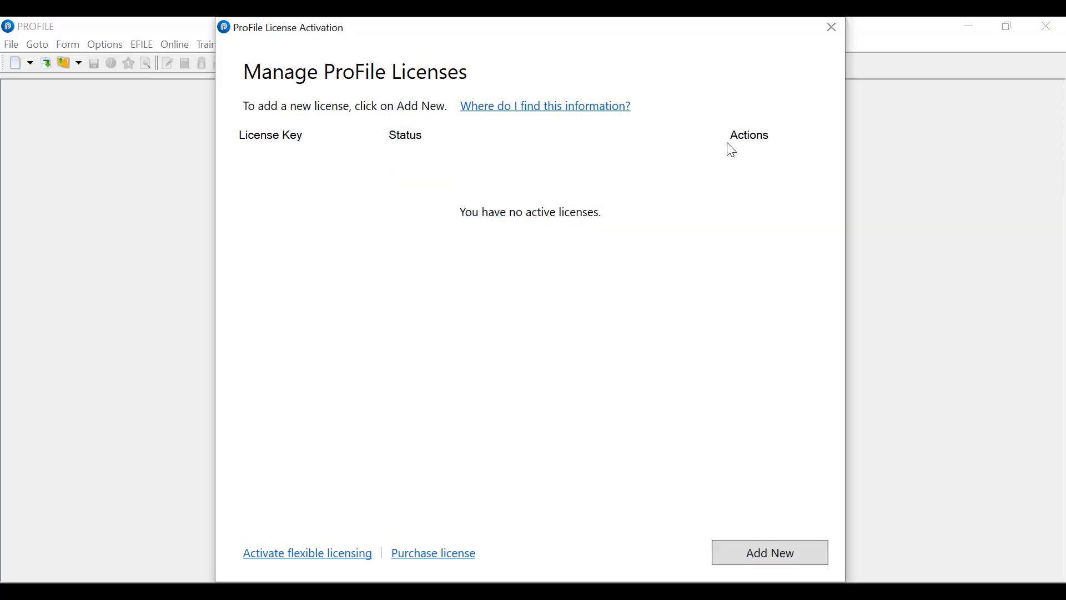
click(833, 29)
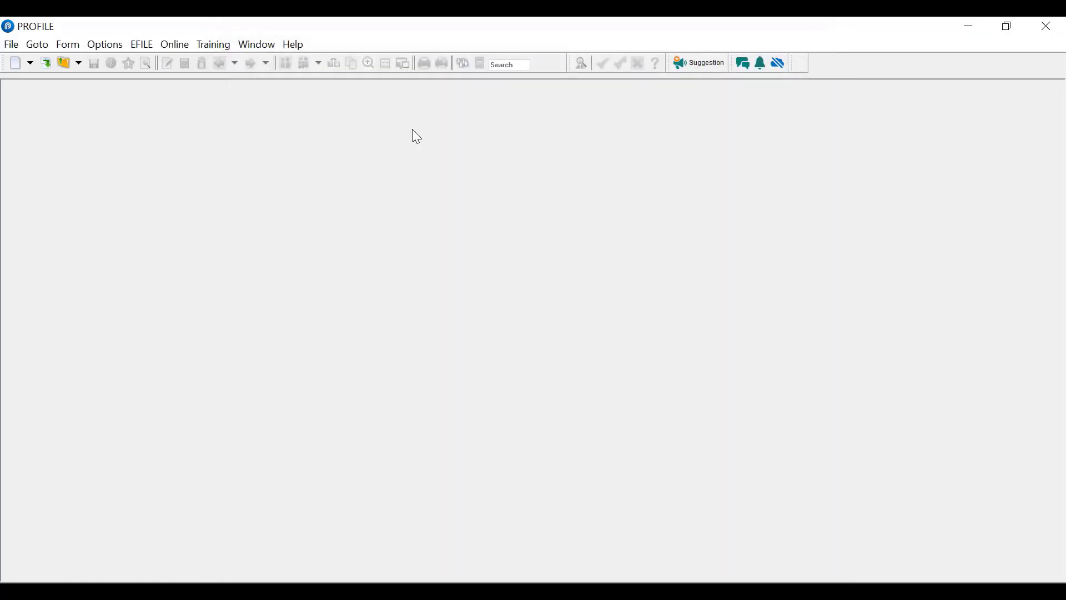
Search the community for 'invalid license' and open the 'Receiving invalid combination…' article
click(293, 46)
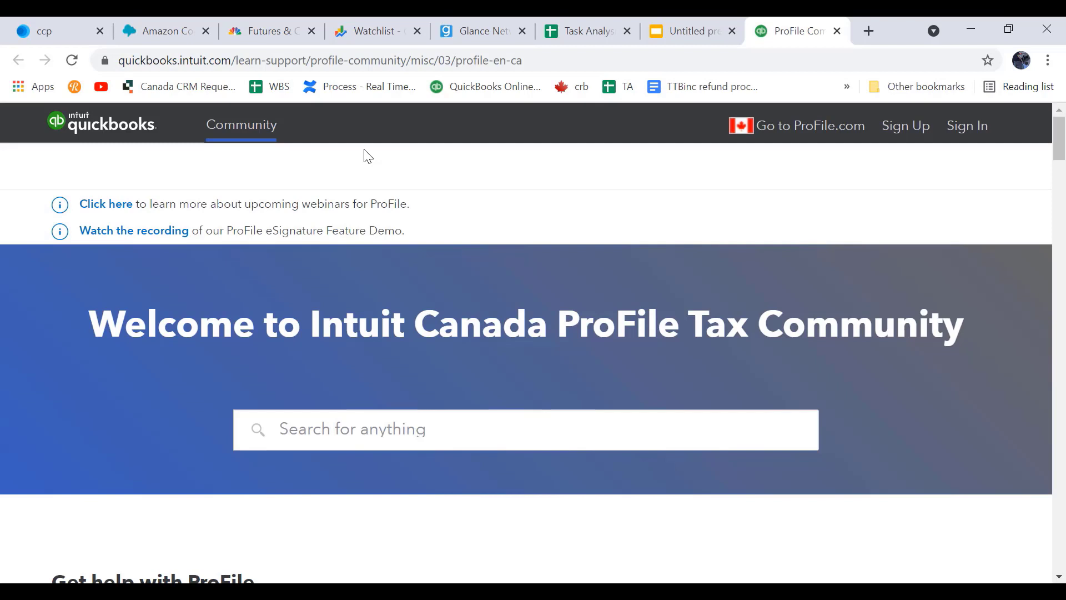
click(390, 433)
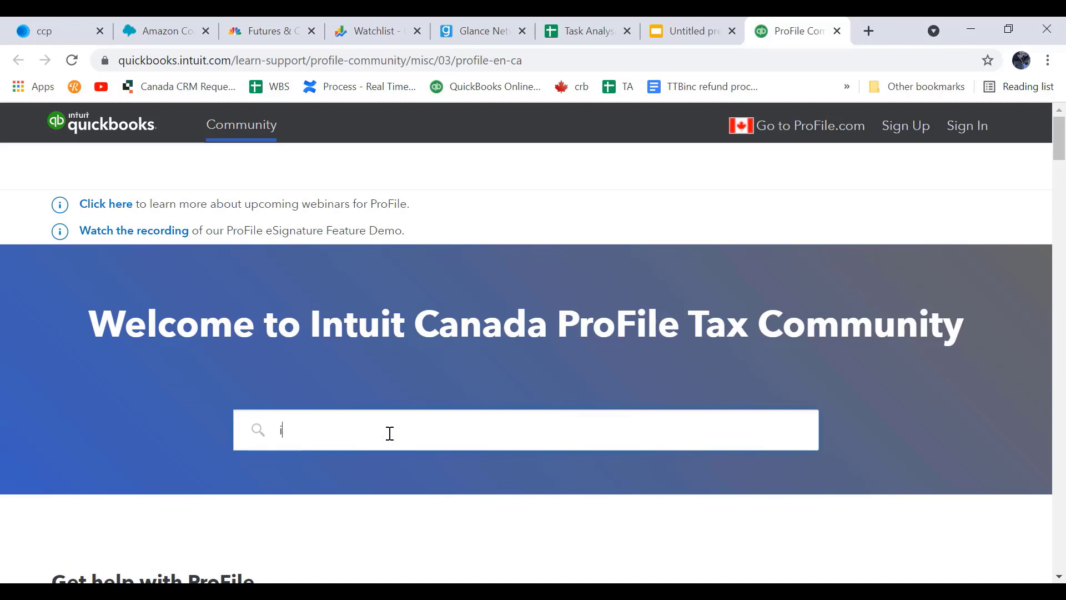
text(in)
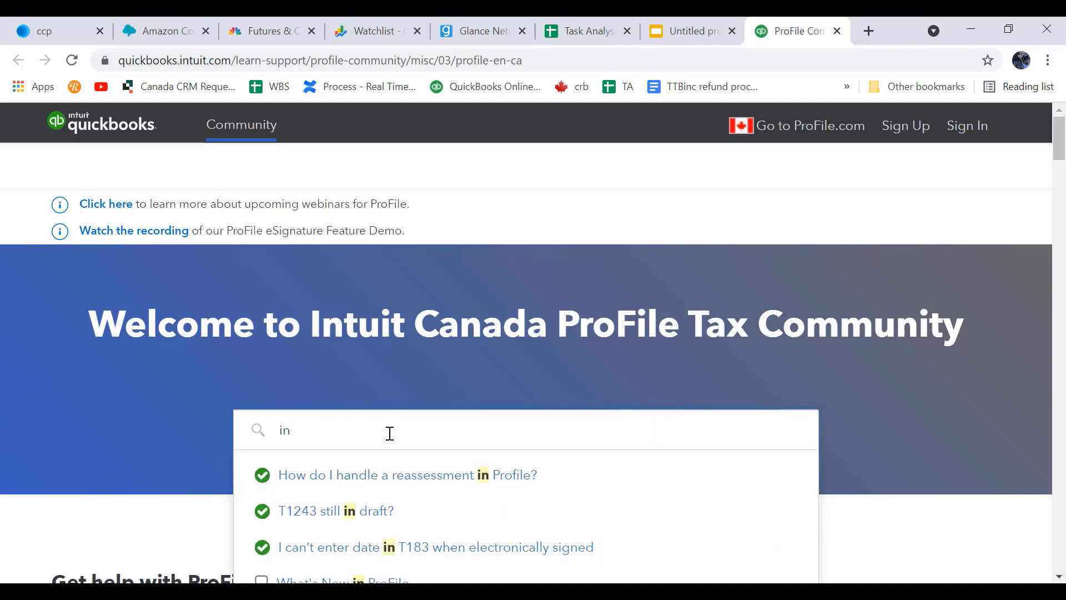
text(valid)
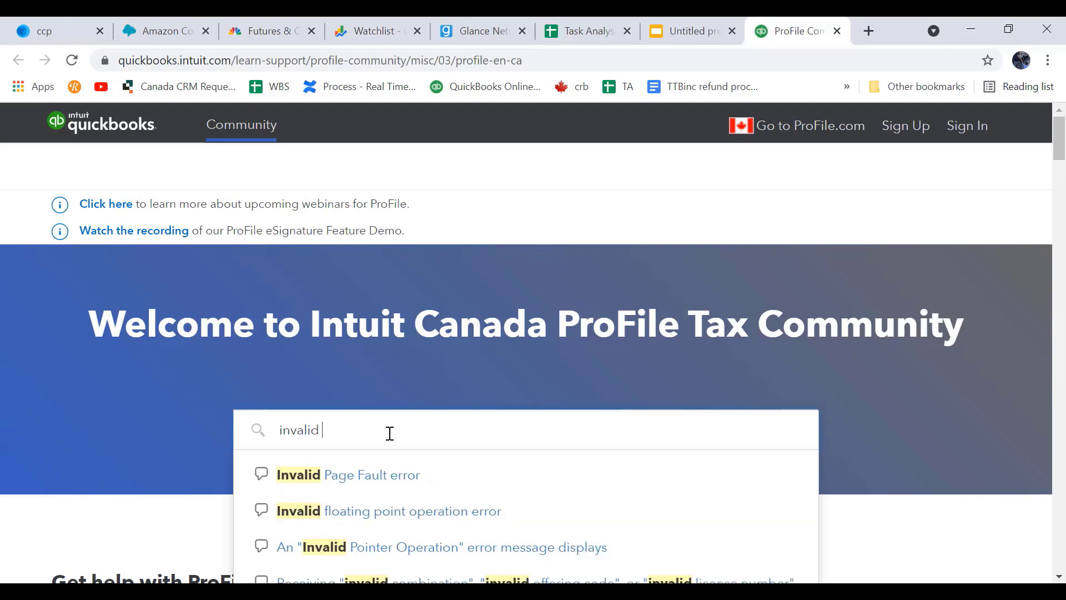
text( license)
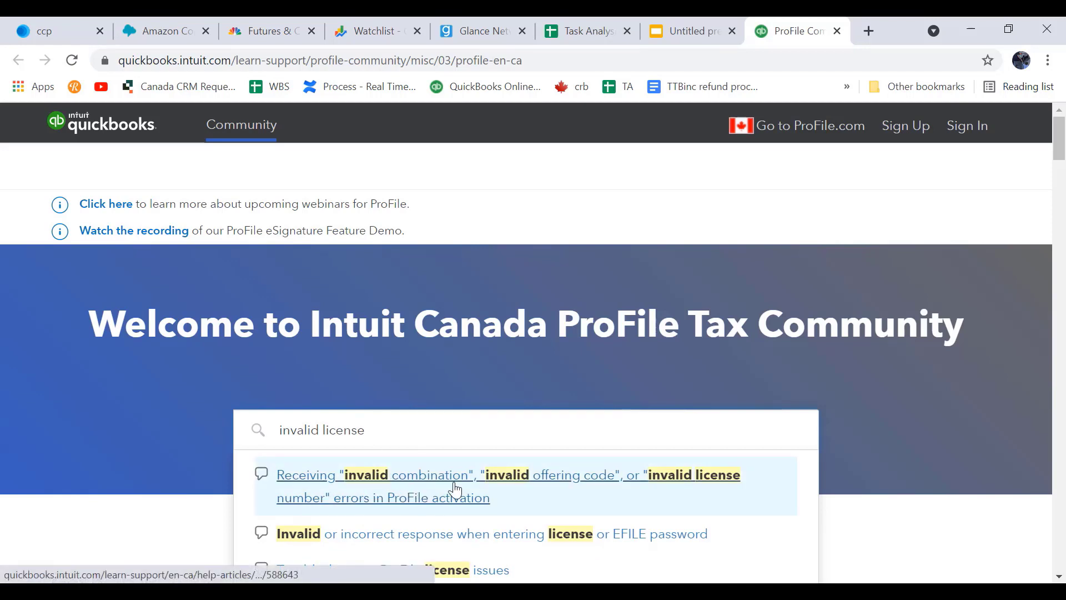
click(555, 487)
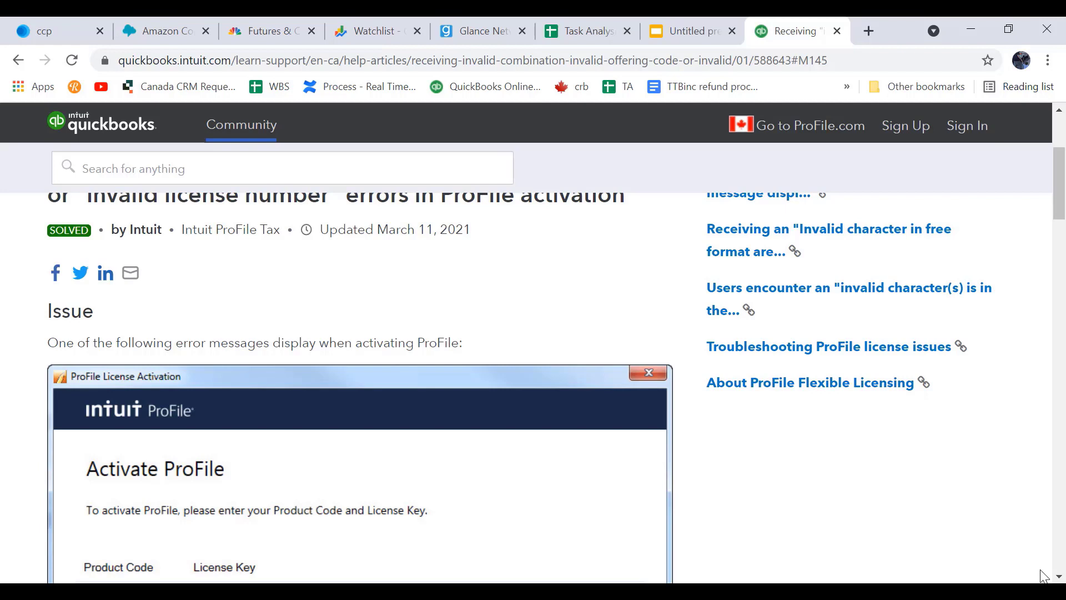
Scroll past the error examples to the Resolution section, then switch back to ProFile
click(1059, 577)
click(1060, 576)
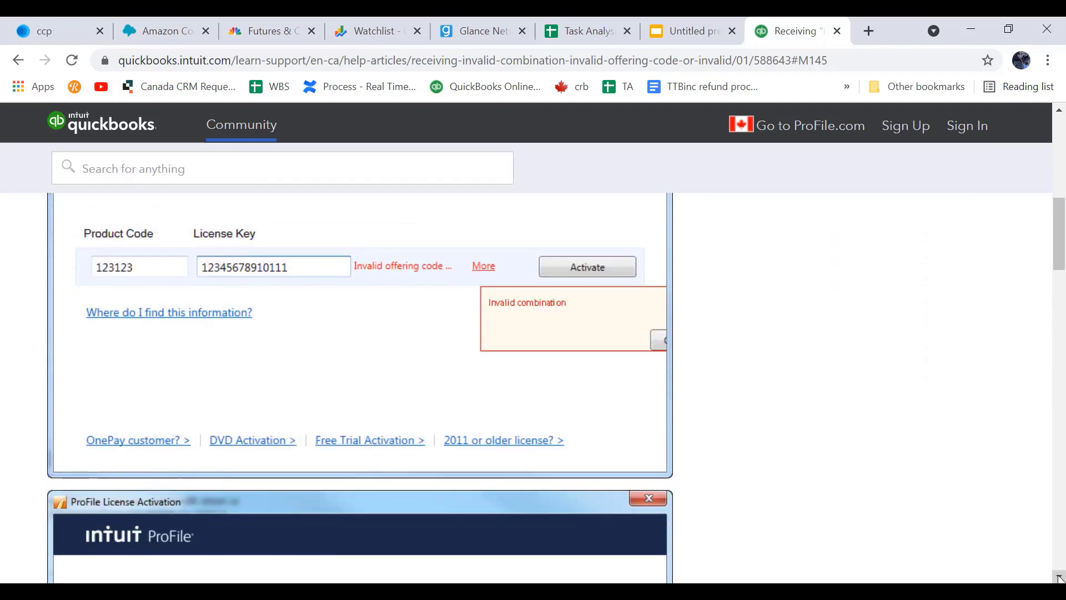
click(1061, 577)
click(1059, 577)
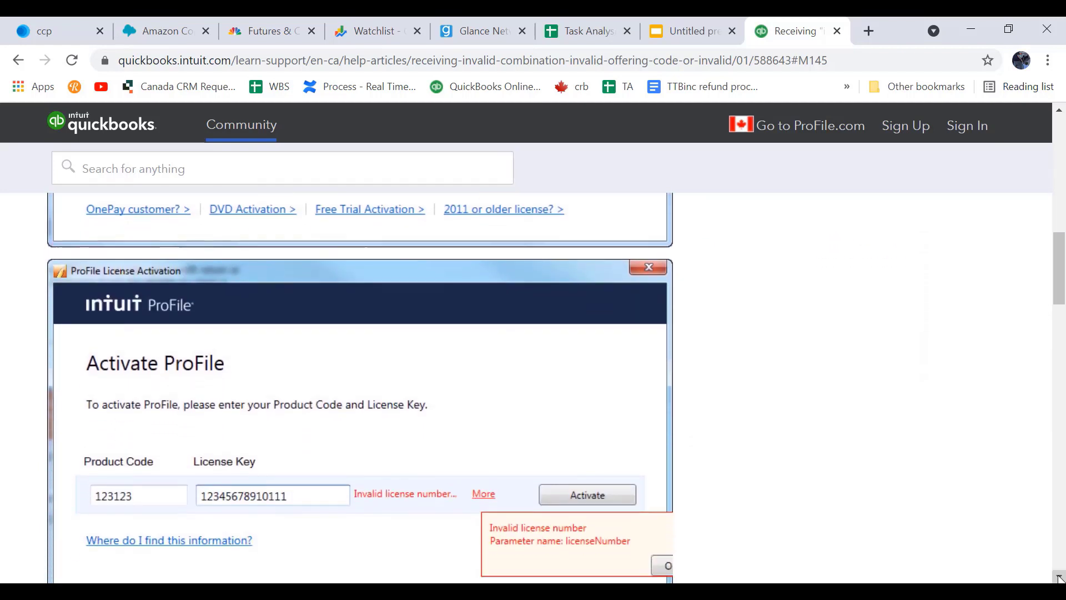
click(1060, 577)
click(1060, 577)
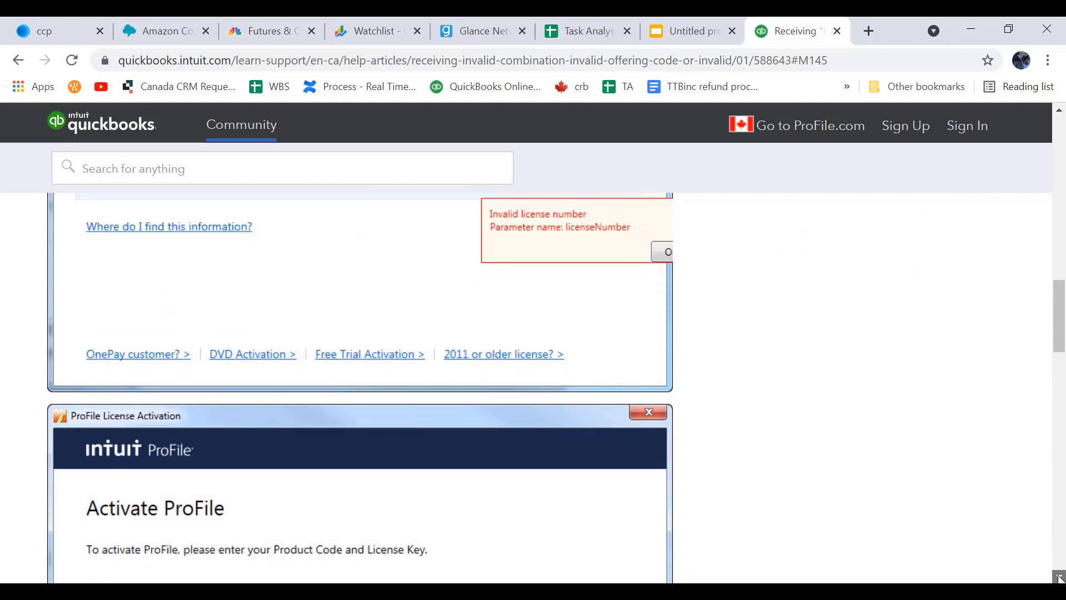
click(1060, 577)
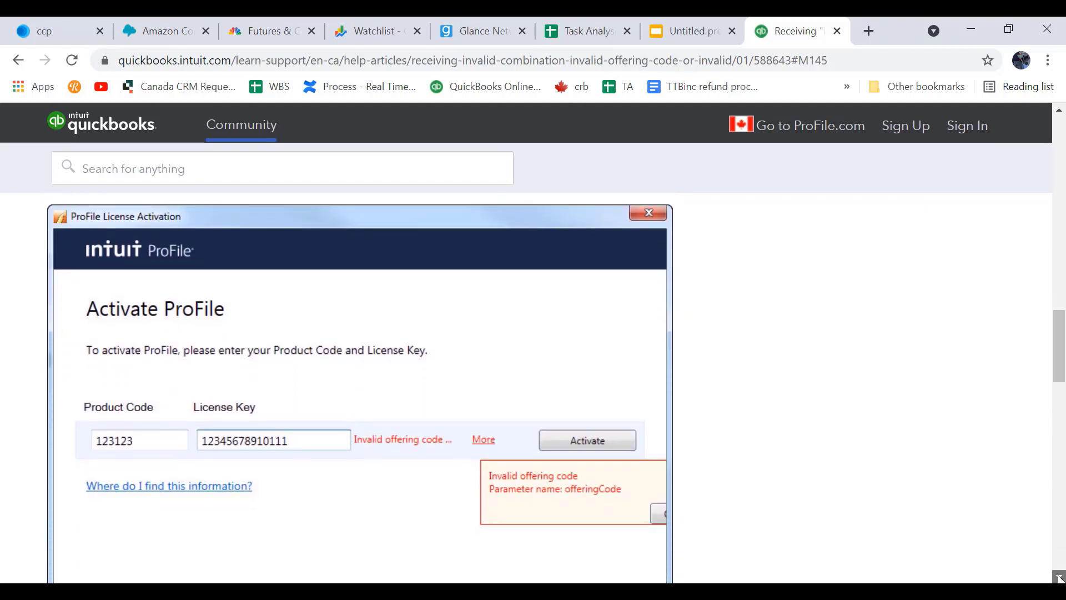
click(1059, 577)
click(1060, 577)
click(1060, 577)
click(1060, 576)
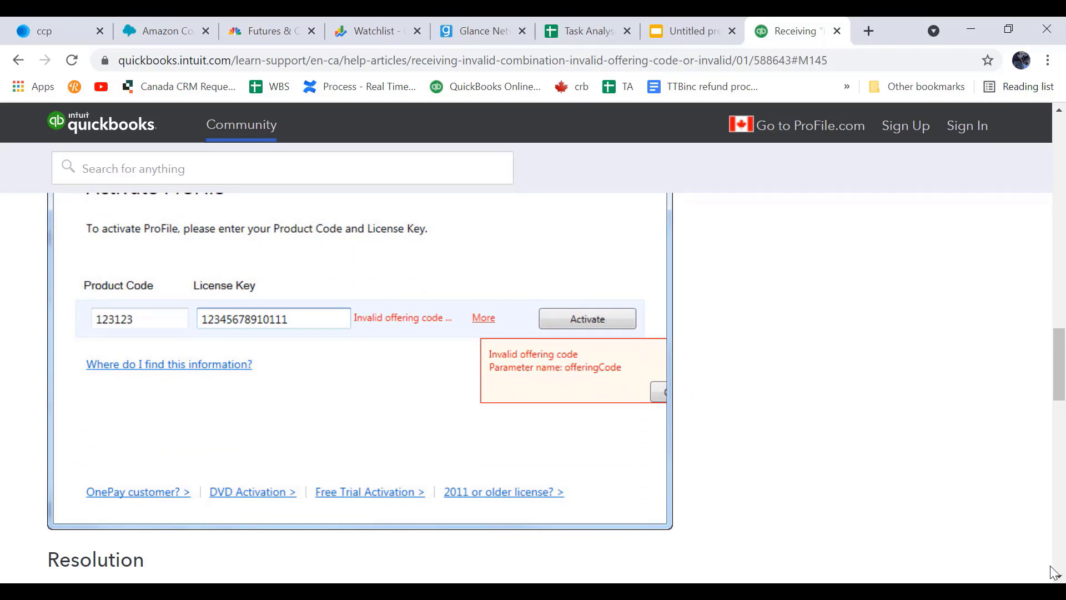
scroll(1060, 577, down, 3)
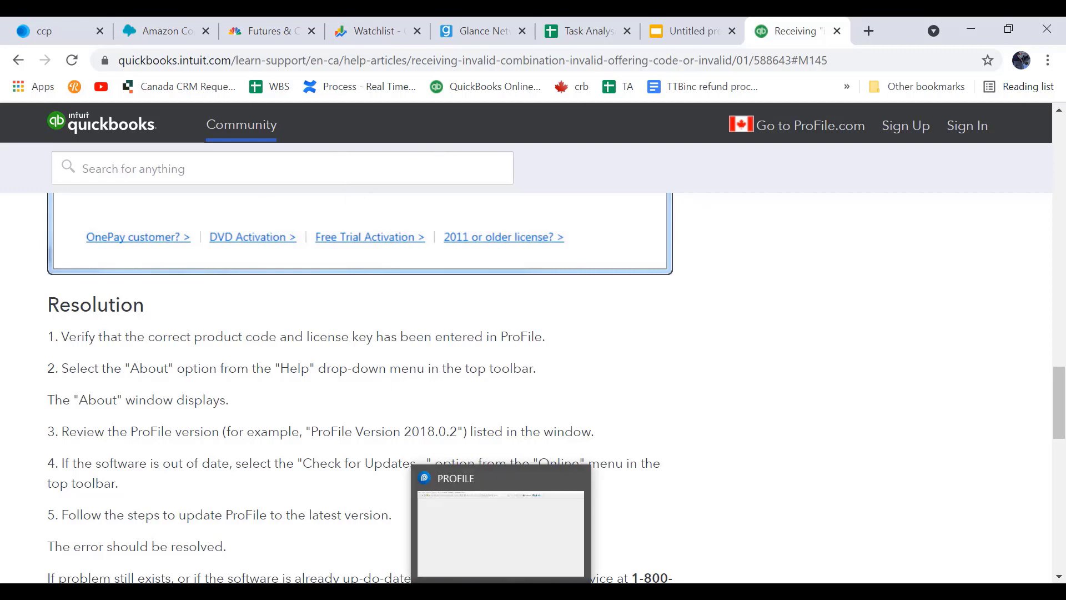
click(500, 525)
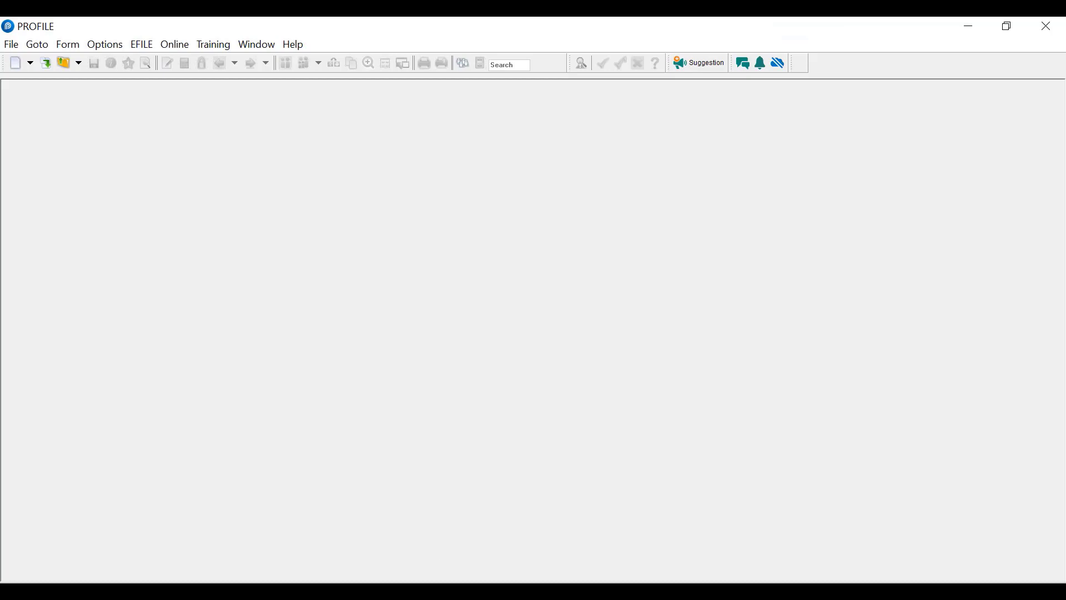
click(296, 44)
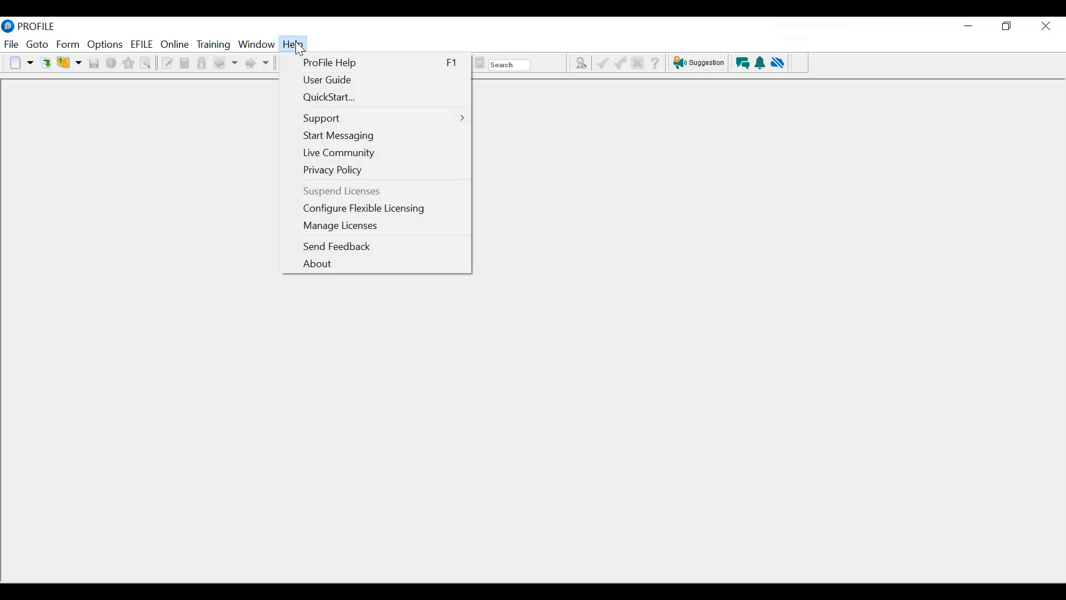
click(348, 265)
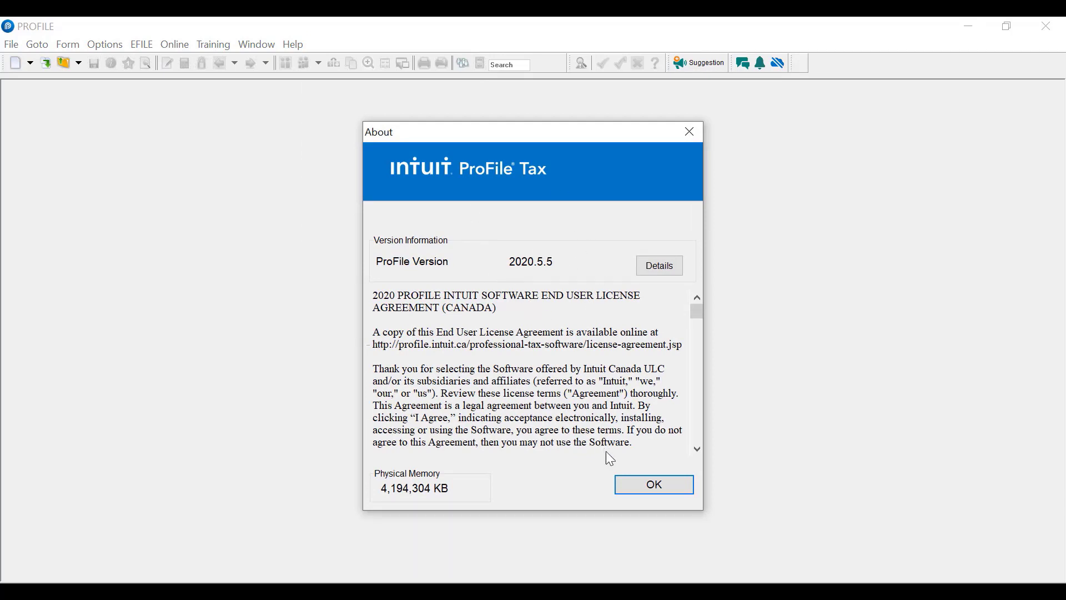
click(651, 492)
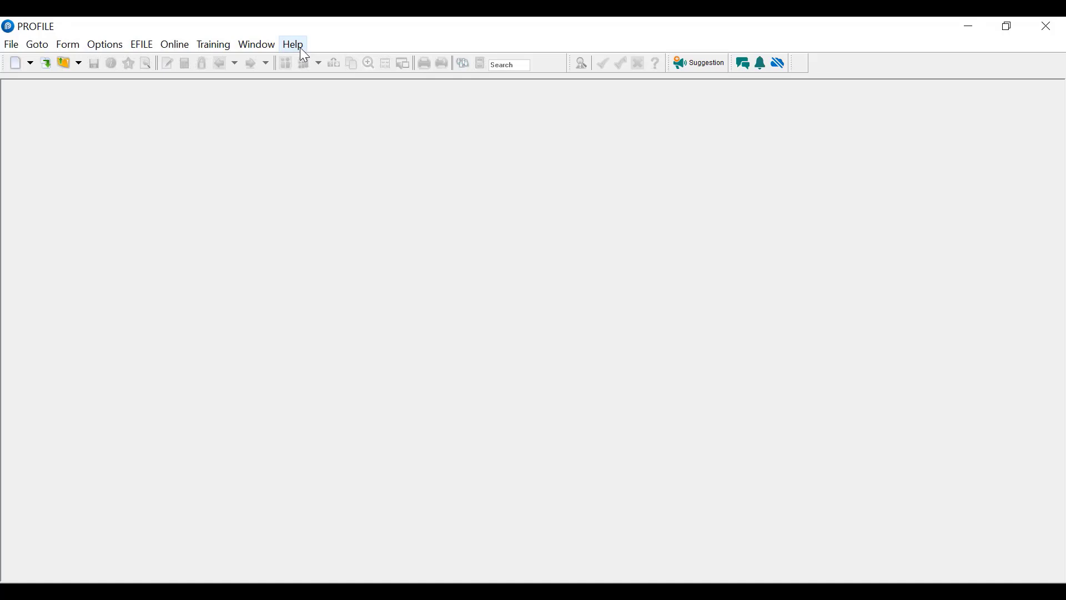
click(301, 50)
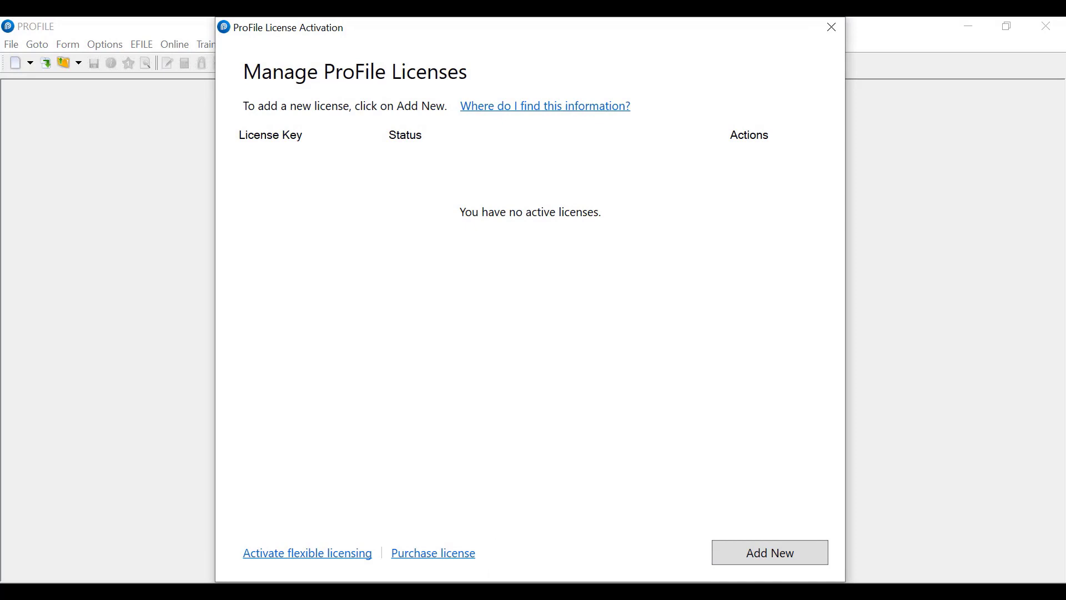
Add and activate the Québec Tax Year 2021 Suite License, then close License Activation
click(825, 551)
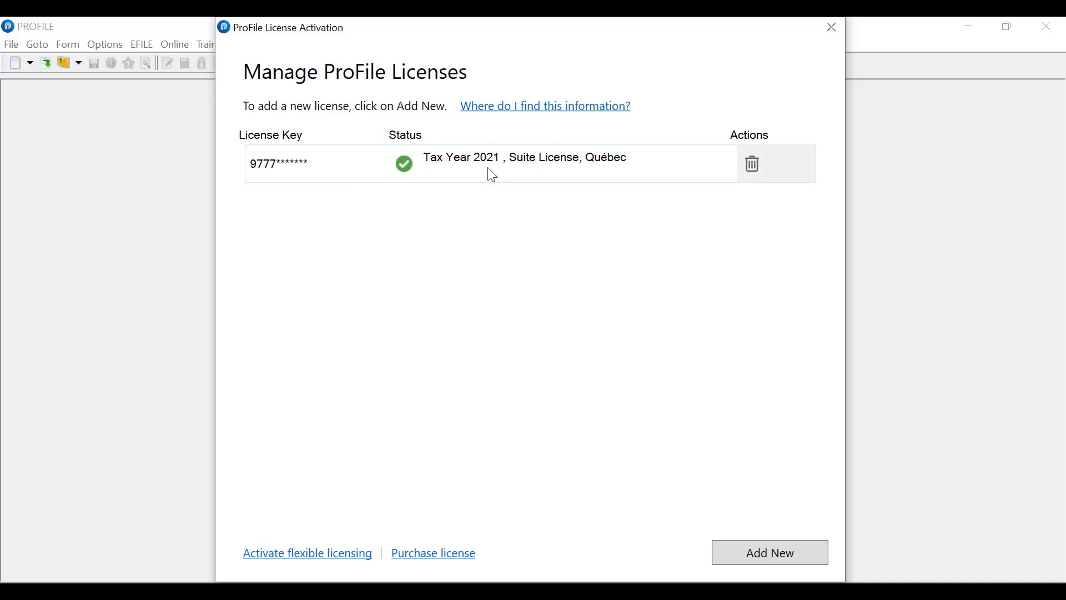
click(831, 27)
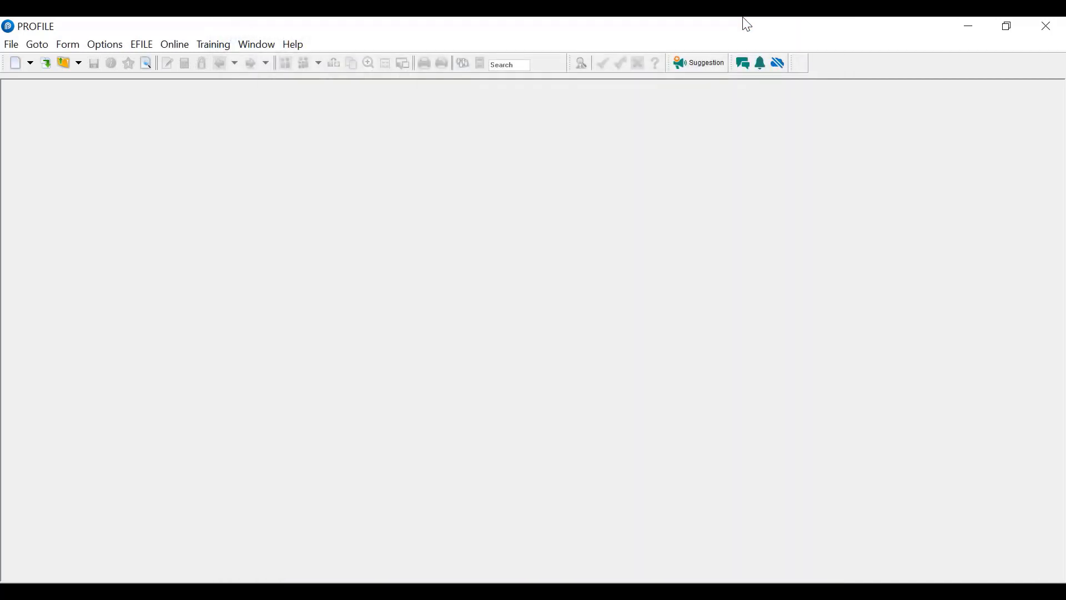